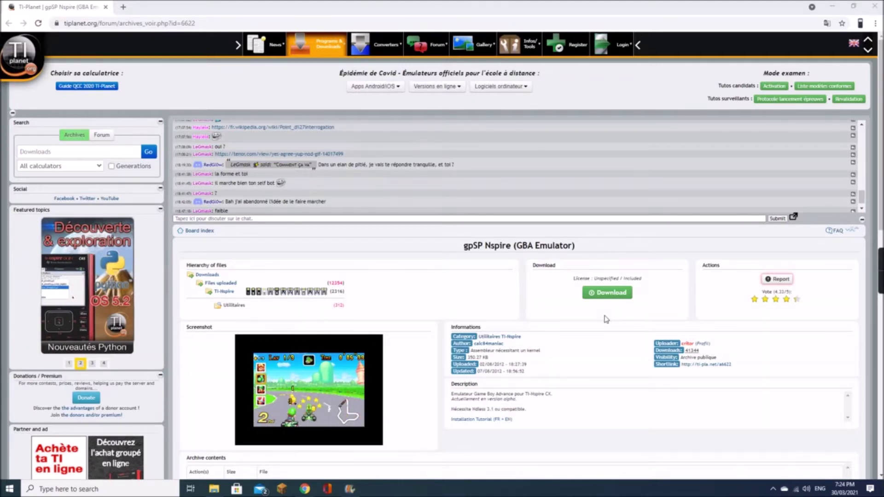
Step: Download the gpSP Nspire emulator archive (gpspnspire.zip) from TI-Planet
left_click(601, 297)
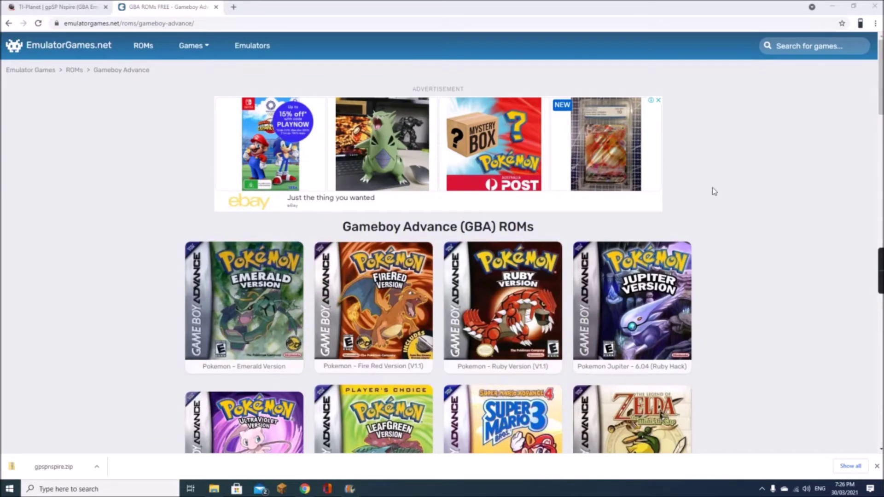
Step: Download the Mario Kart Super Circuit ROM zip from EmulatorGames.net, then bring up File Explorer
scroll(713, 192, "down", 2)
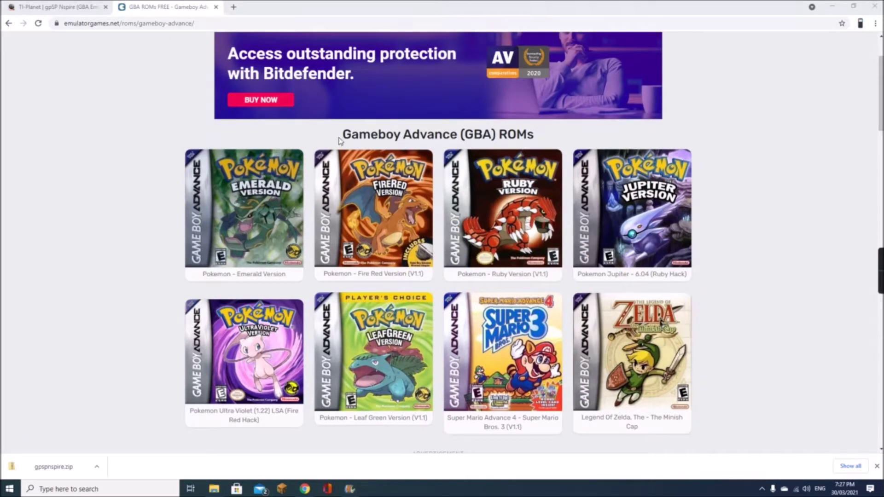
scroll(152, 175, "up", 2)
scroll(166, 198, "down", 3)
scroll(167, 208, "down", 14)
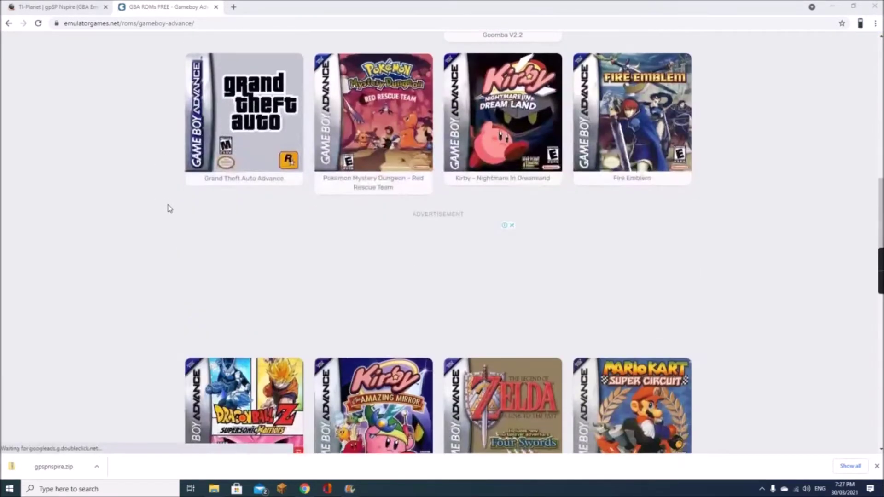
scroll(167, 207, "down", 5)
left_click(625, 193)
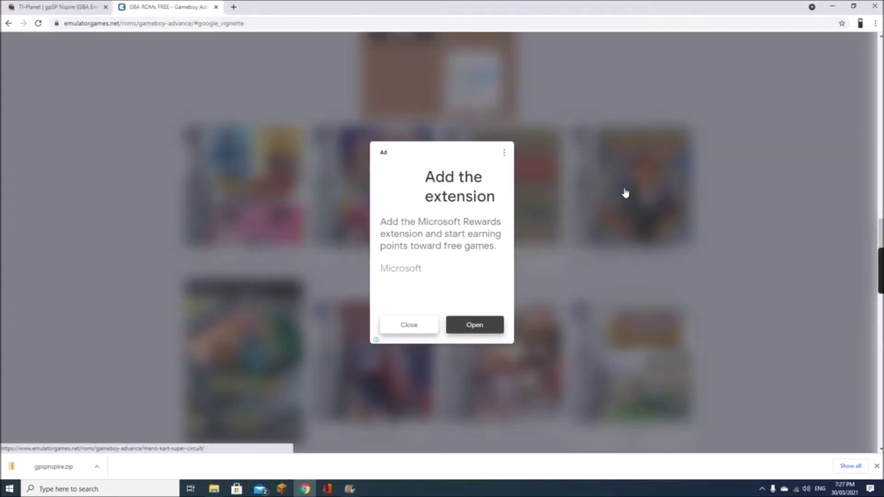
left_click(405, 322)
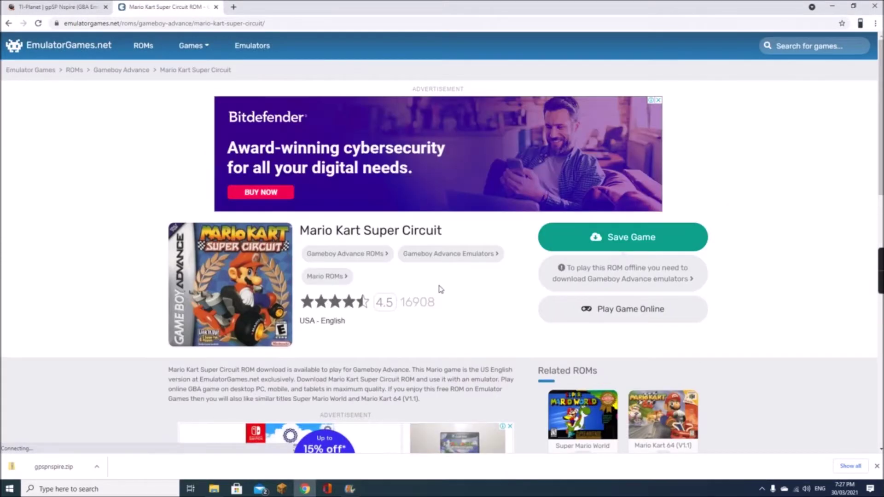
left_click(588, 249)
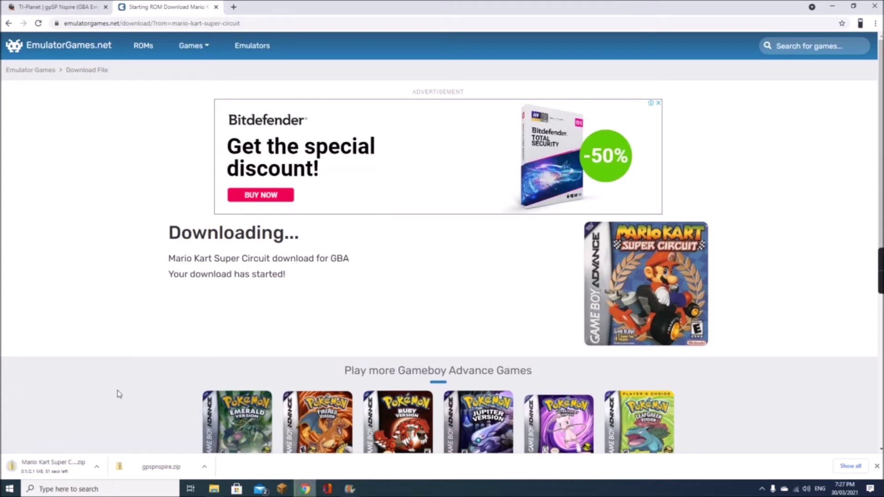
scroll(119, 394, "down", 2)
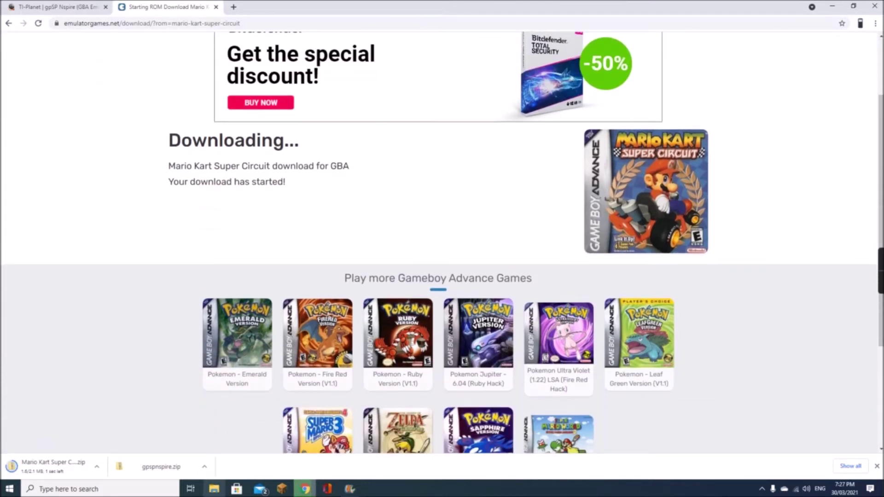
left_click(214, 489)
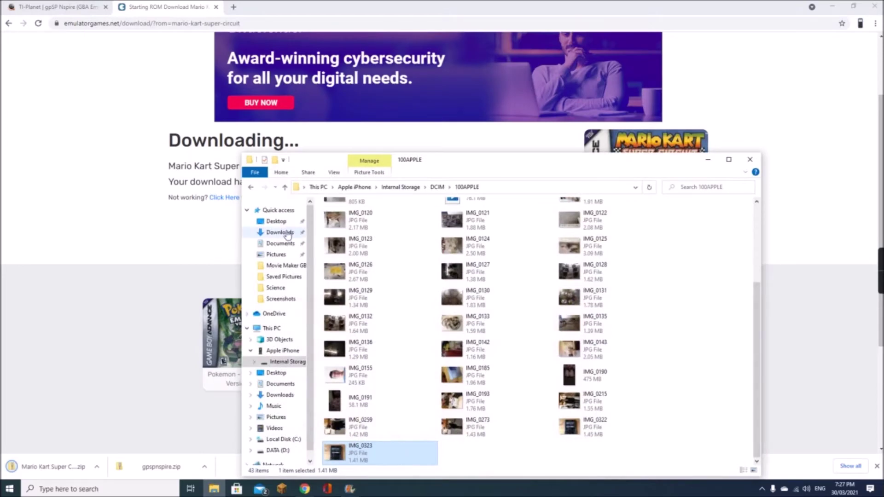
Step: Show the Downloads folder with the Mario Kart and gpspnspire zips in a maximized window
left_click(289, 233)
scroll(389, 234, "down", 1)
scroll(389, 234, "up", 1)
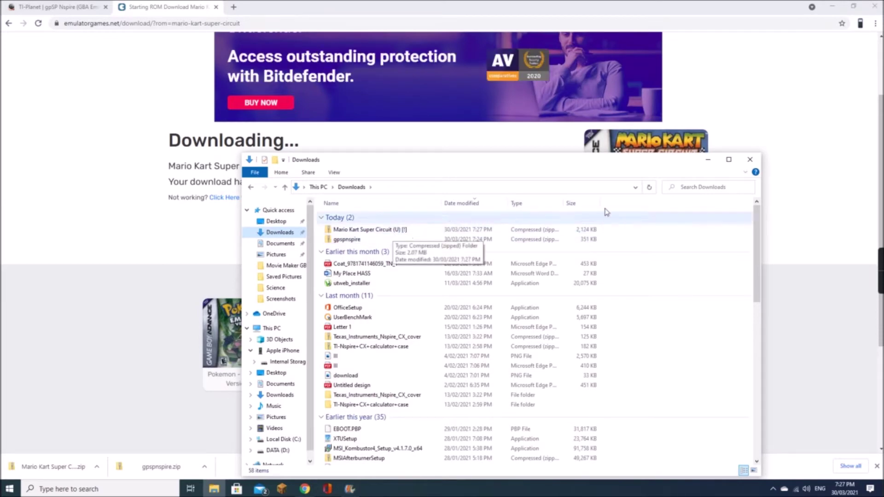
left_click(729, 159)
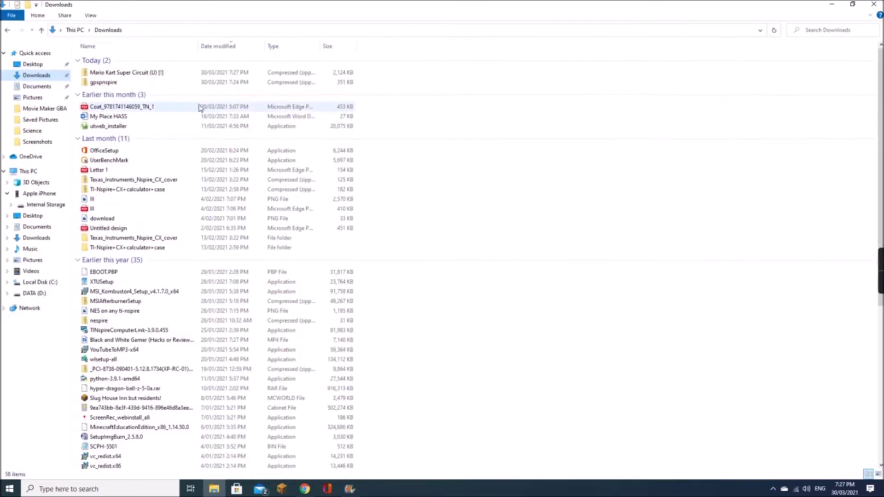
Step: Extract the Mario Kart Super Circuit zip into a folder in Downloads
left_click(184, 76)
right_click(184, 79)
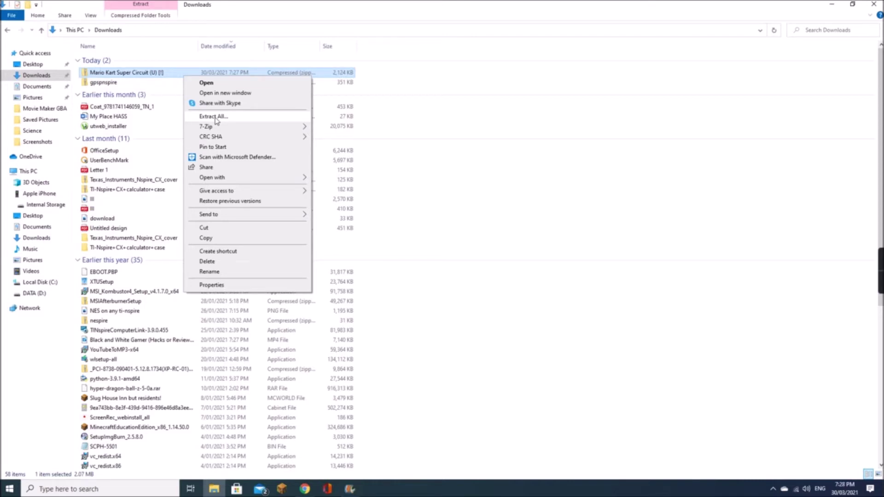
mouse_move(262, 127)
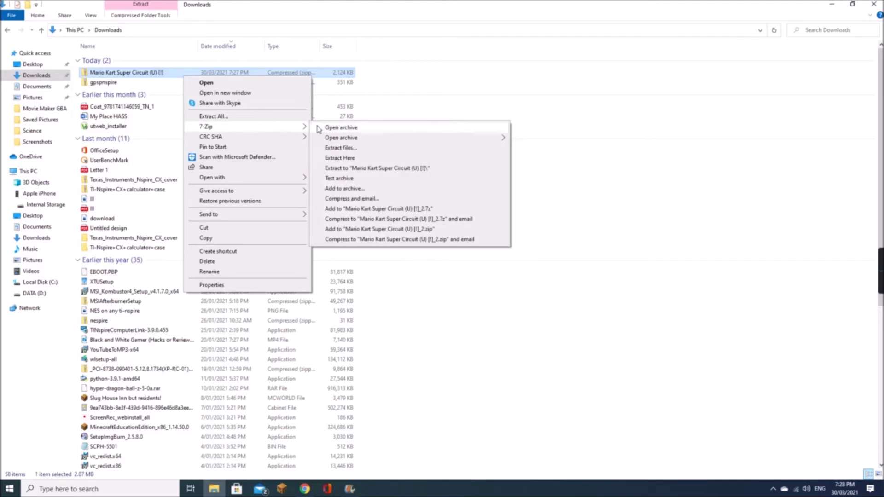
left_click(213, 116)
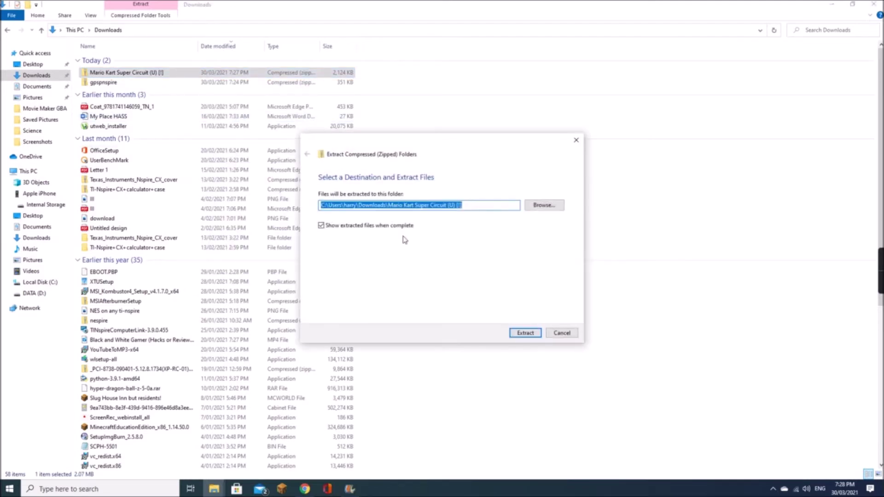
left_click(525, 332)
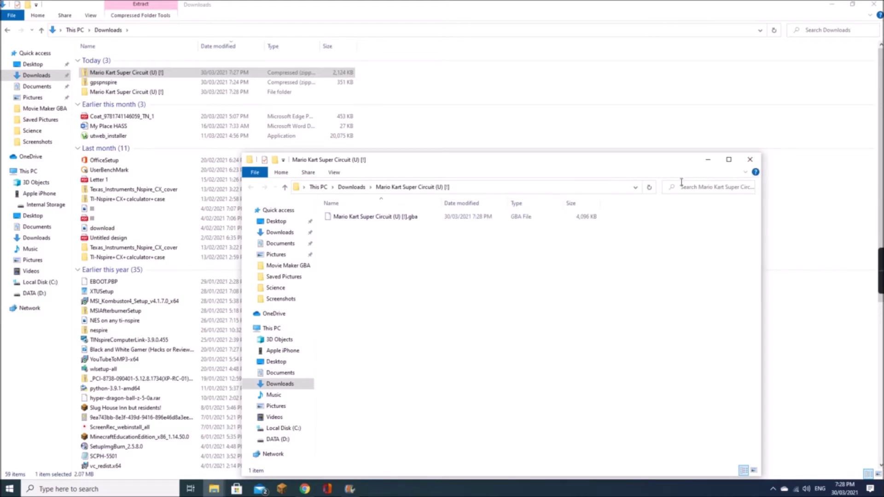
left_click(750, 160)
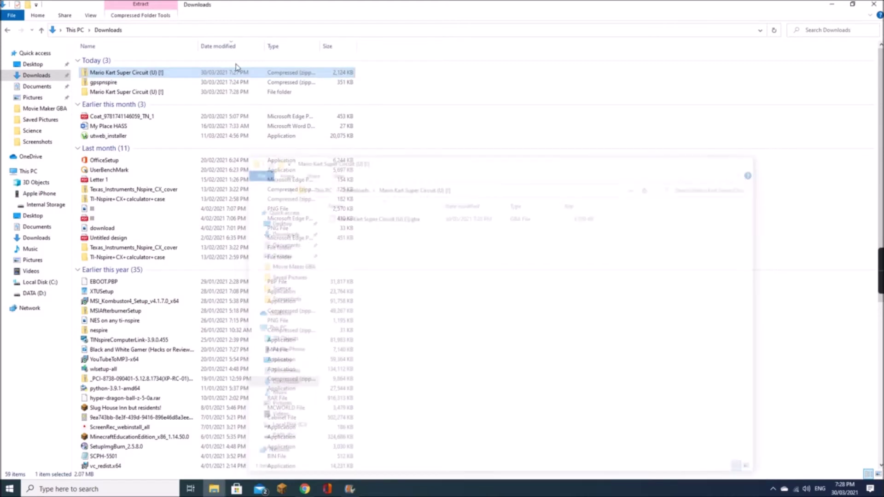
Step: Extract the gpspnspire zip without opening the extracted files afterwards
left_click(143, 84)
right_click(143, 84)
left_click(197, 126)
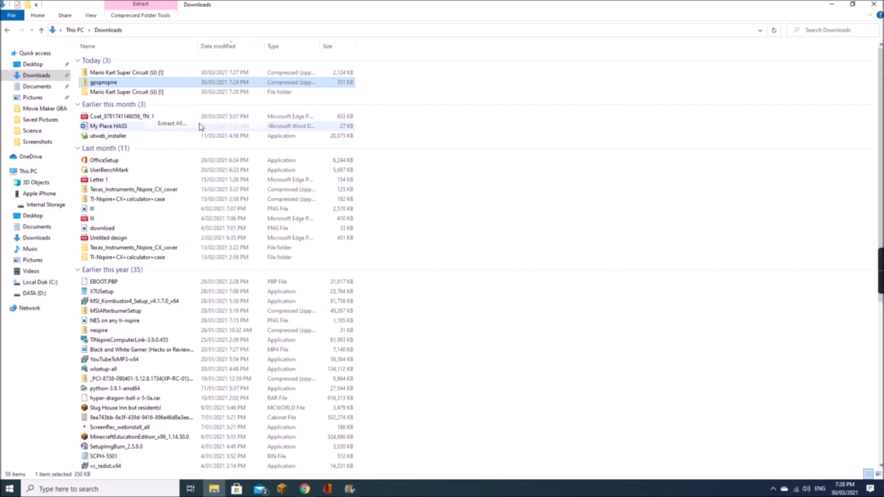
left_click(320, 226)
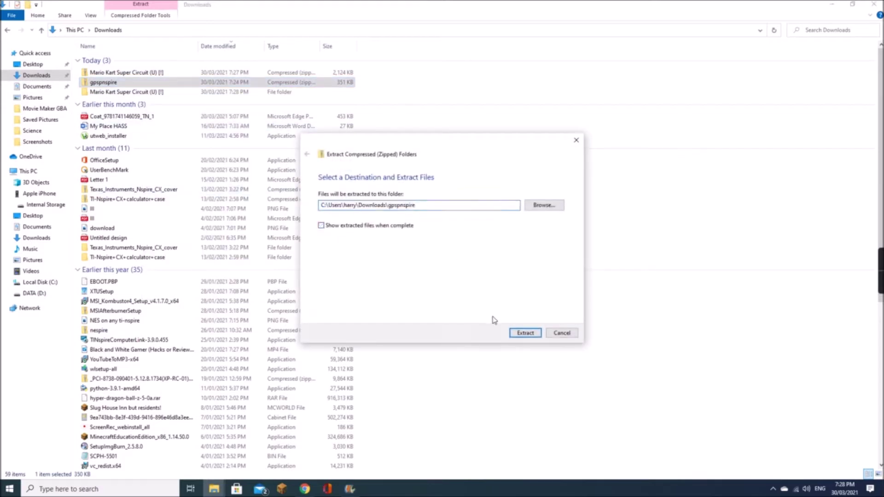
left_click(519, 333)
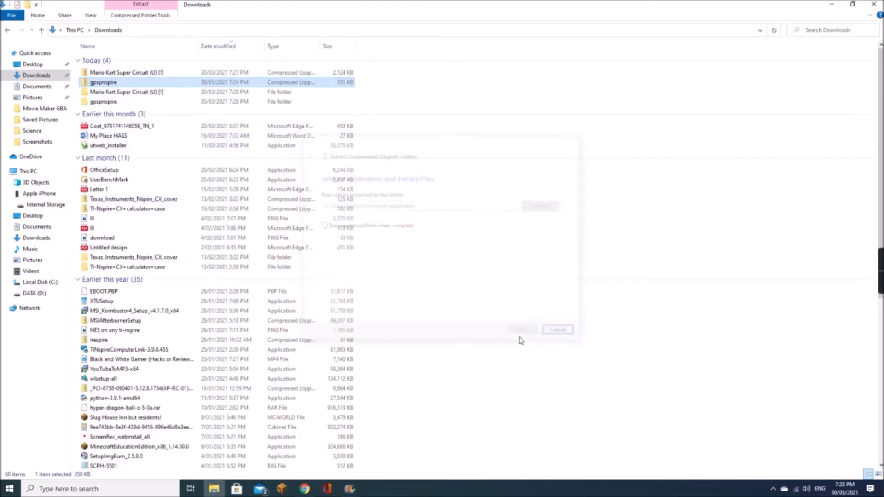
Step: Delete both zip archives and open the Mario Kart Super Circuit folder
left_click(146, 101)
left_click(153, 92)
left_click(156, 101)
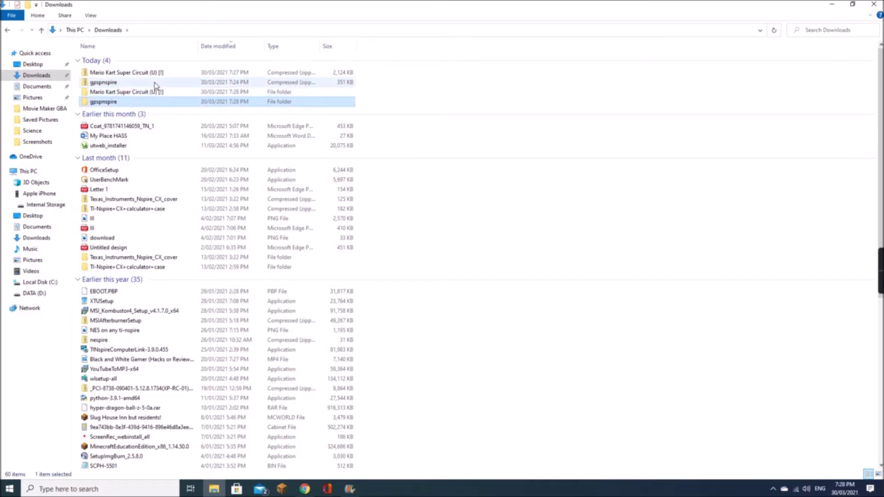
left_click(155, 83)
left_click(154, 73, "ctrl")
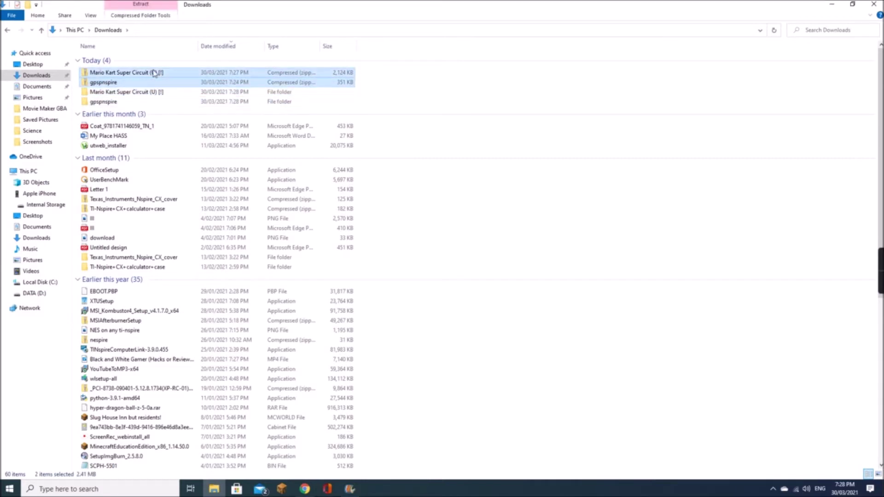
key("Delete")
double_click(154, 73)
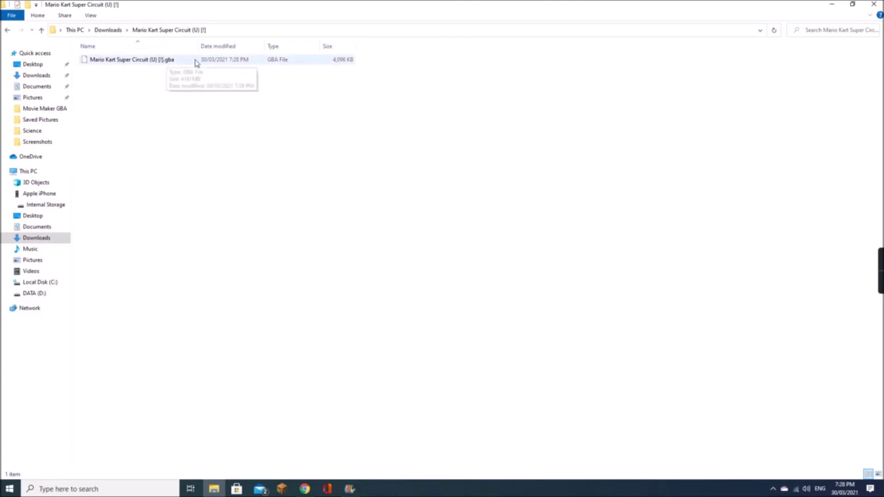
Step: Delete the readme_gp2x and readme_nspire files from gpspnspire, then return to Downloads
left_click(8, 30)
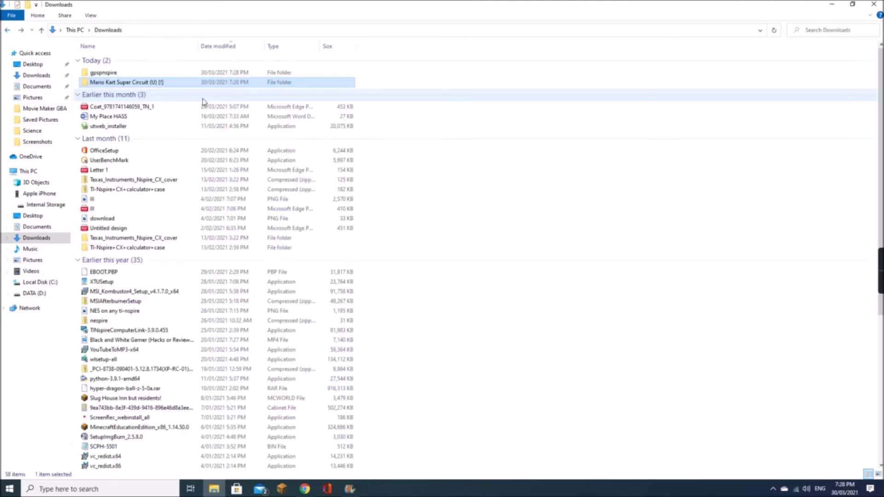
double_click(154, 85)
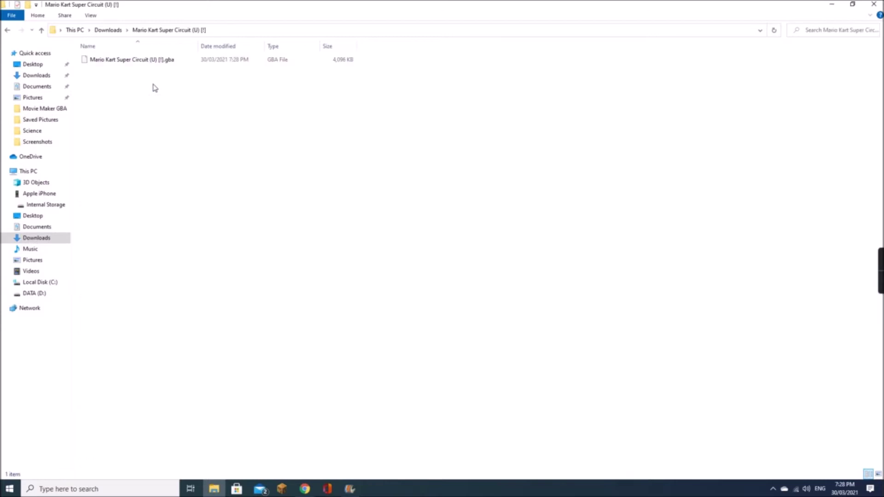
left_click(8, 30)
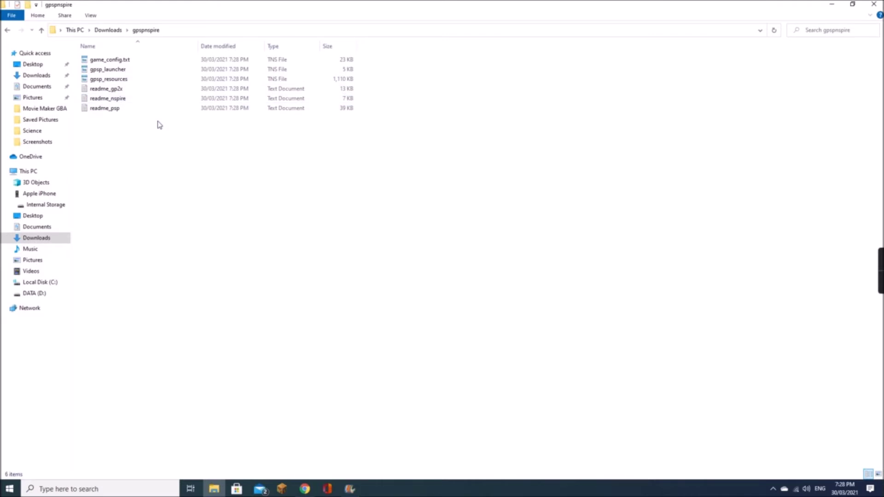
left_click(168, 91)
key("Delete")
key("Delete")
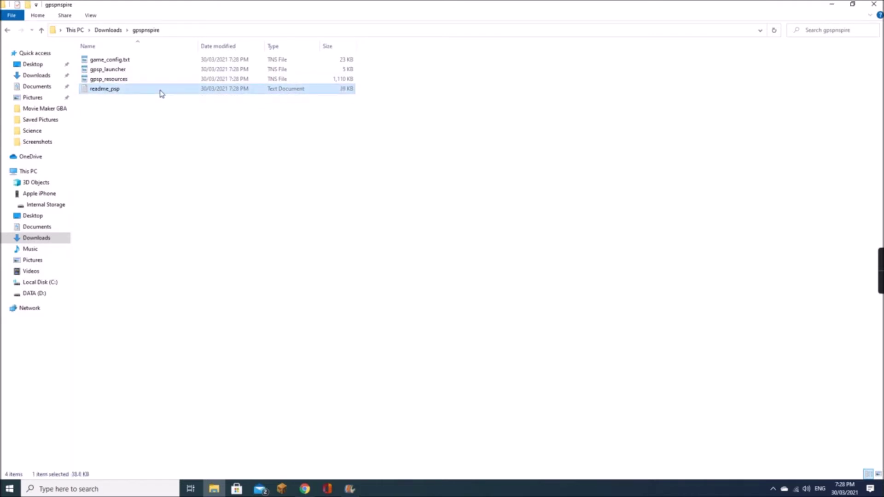
key("Delete")
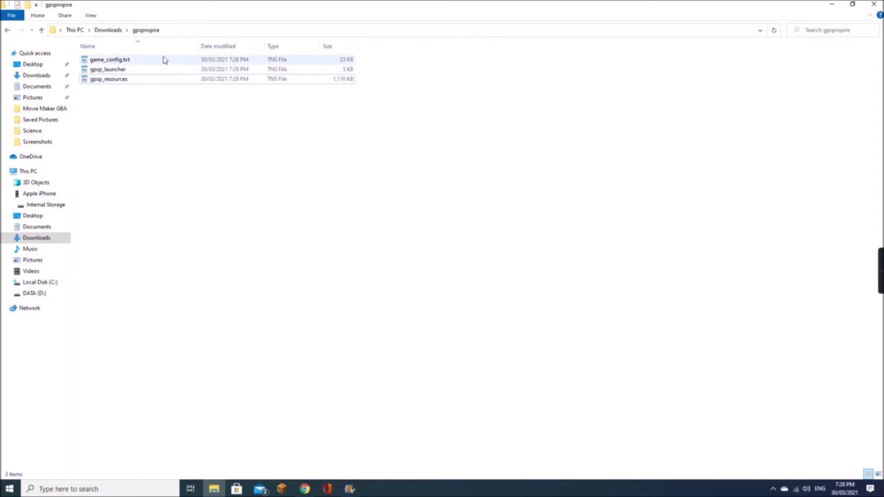
left_click(7, 30)
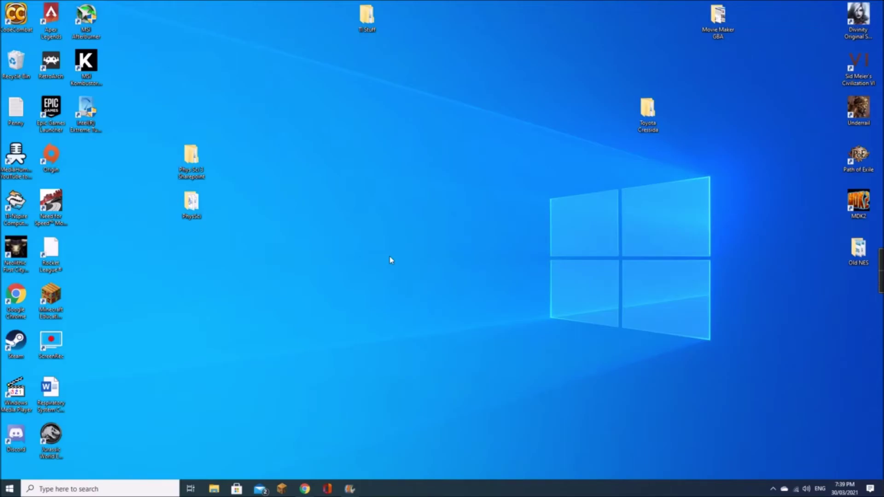
Step: Launch TI-Nspire Computer Link from the TI Tools group in the Start menu's app list
key("super")
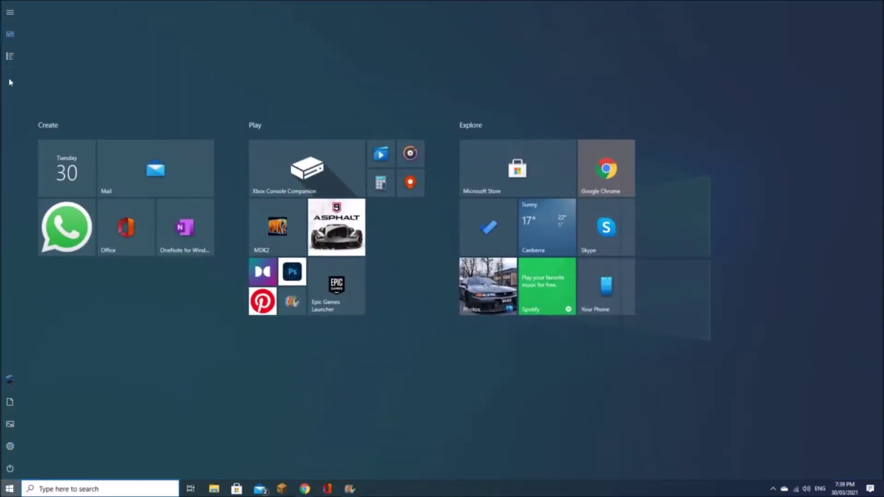
mouse_move(11, 56)
left_click(39, 56)
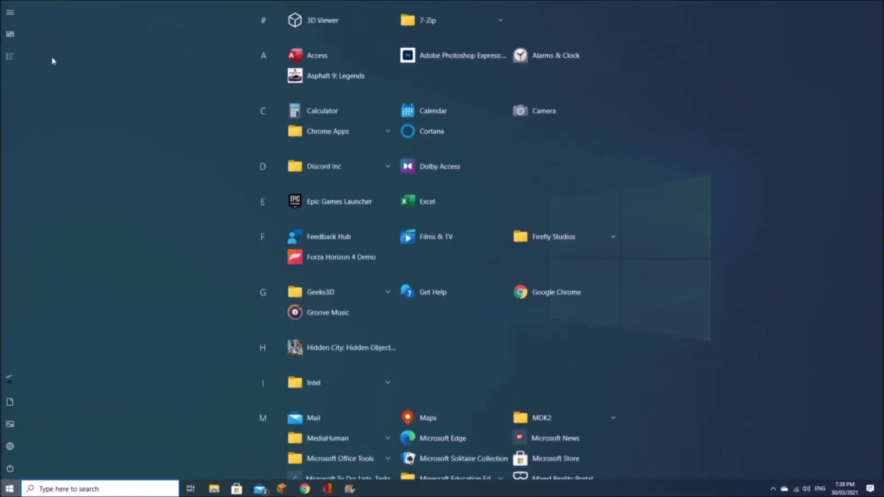
scroll(538, 325, "down", 5)
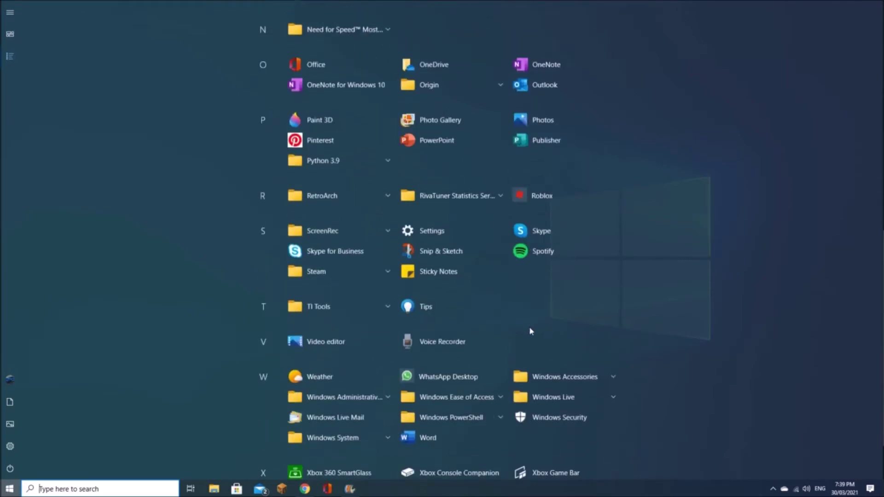
scroll(432, 197, "up", 1)
scroll(432, 197, "up", 2)
scroll(332, 251, "down", 4)
left_click(322, 243)
left_click(323, 277)
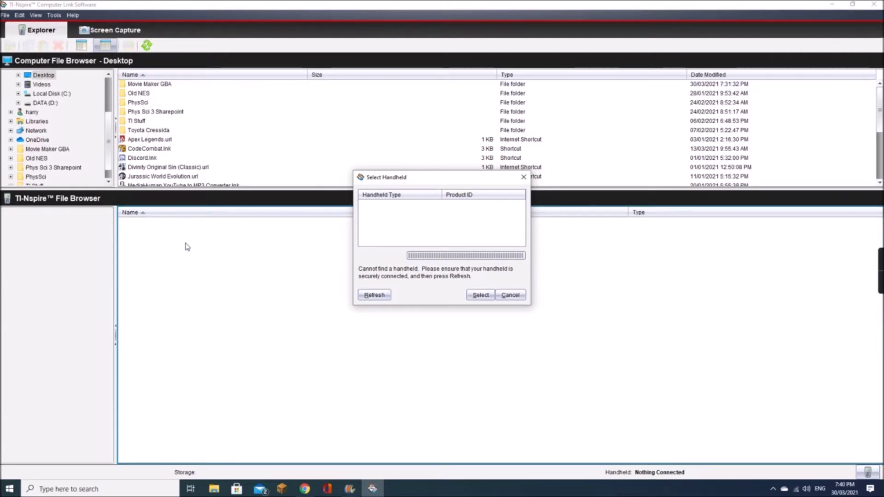
Step: Refresh the handheld list and connect to the TI-Nspire CX CAS
left_click(374, 300)
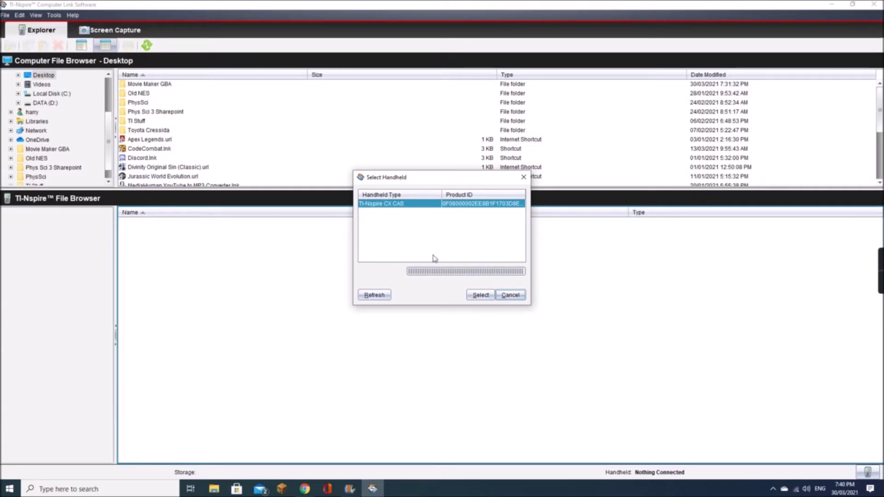
left_click(481, 296)
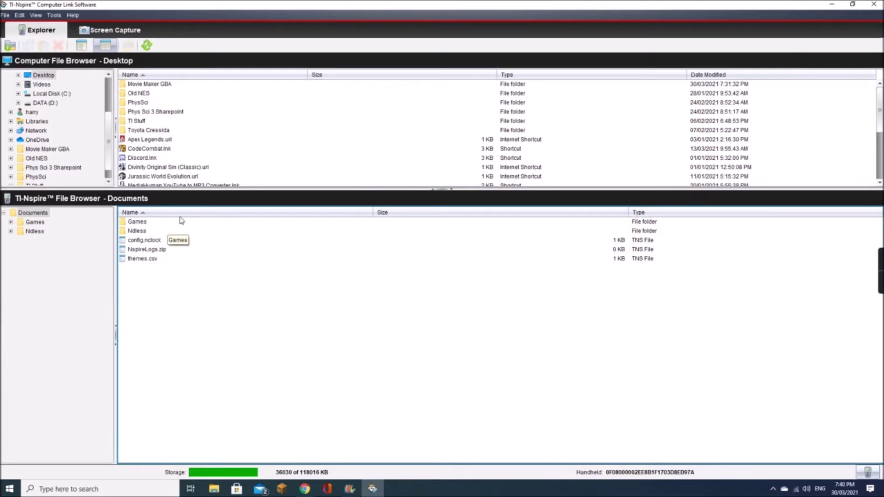
Step: Create a 'Game Boy Advance' folder inside the handheld's Games folder and open it
double_click(137, 222)
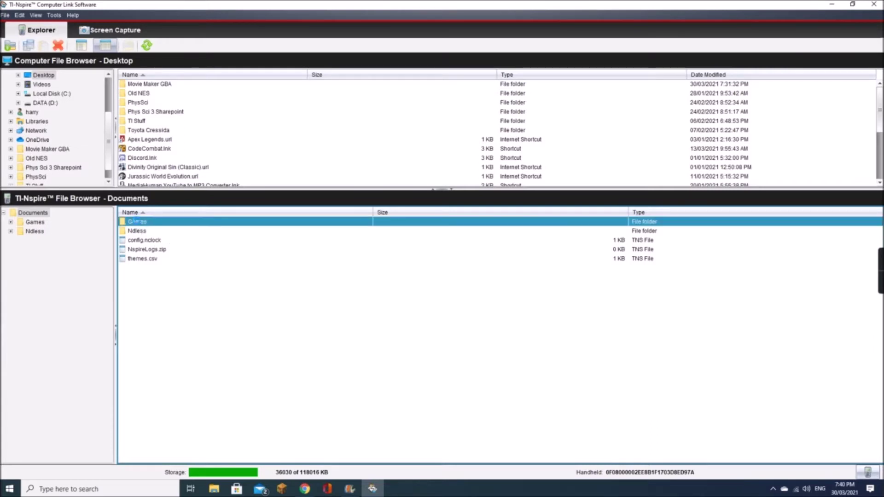
right_click(160, 265)
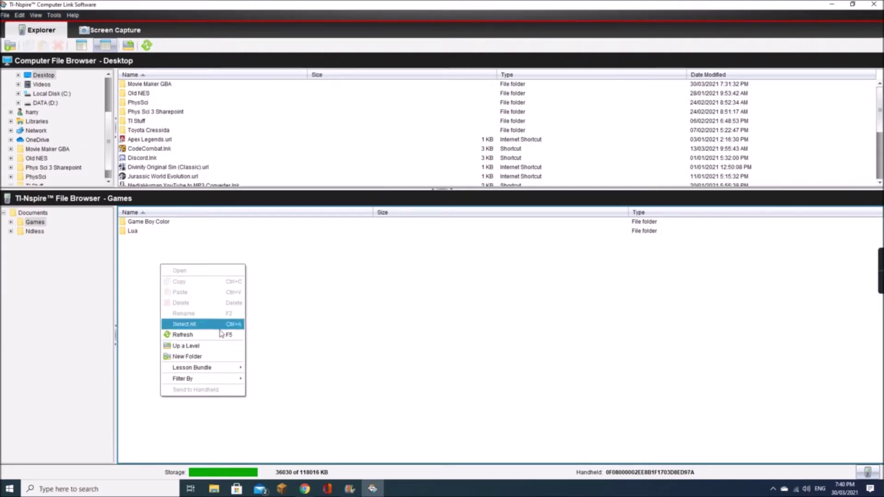
left_click(204, 355)
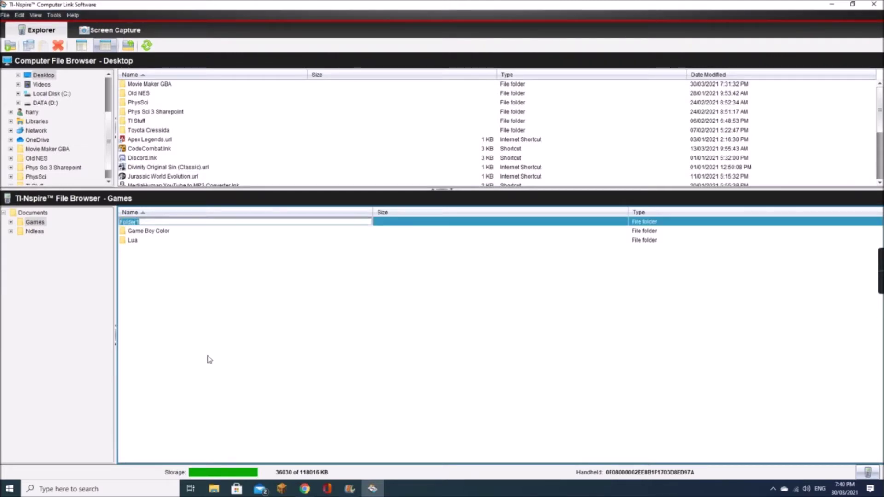
key("BackSpace")
type("Game Boy A")
key("Return")
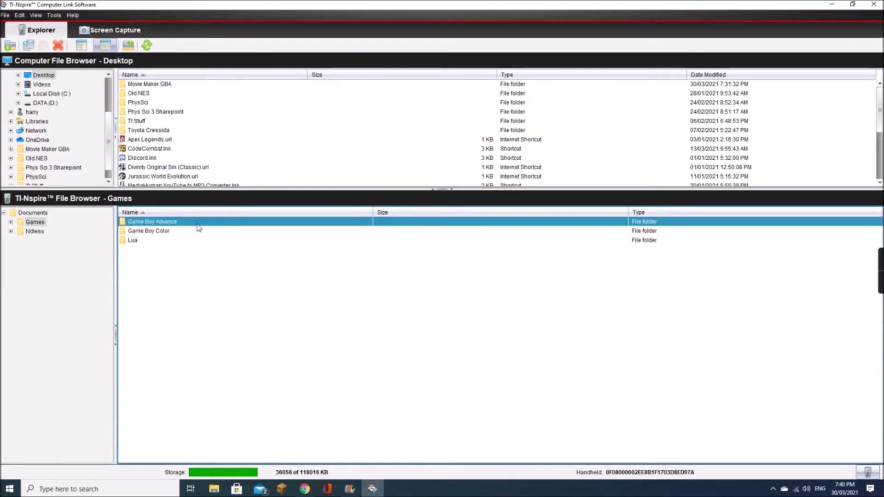
double_click(198, 223)
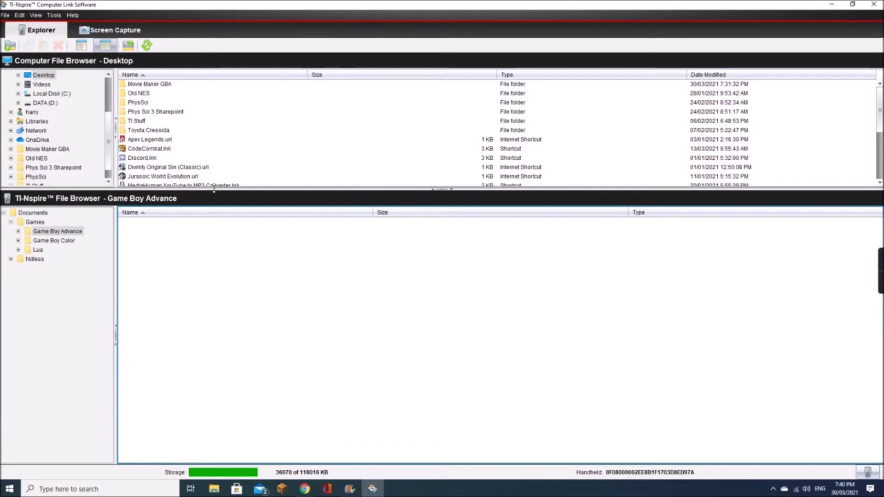
Step: Minimize the TI-Nspire Computer Link window
left_click(831, 4)
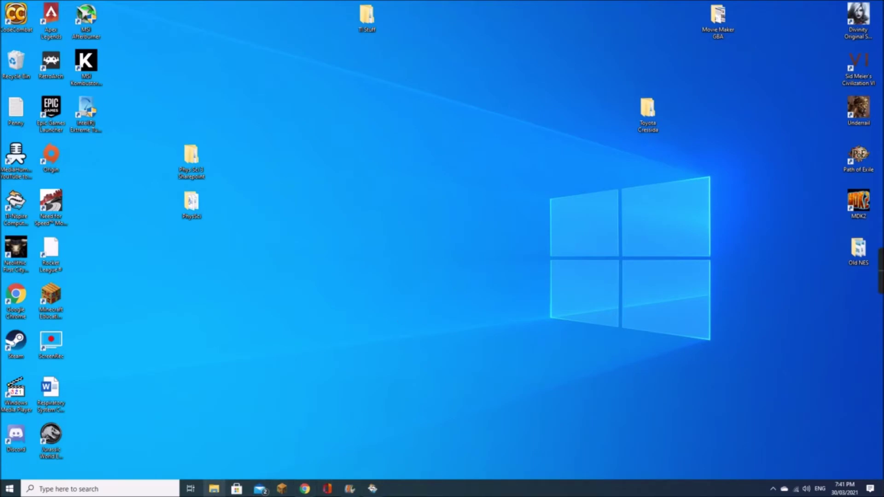
Step: Open the Mario Kart Super Circuit folder in Downloads in File Explorer
left_click(214, 489)
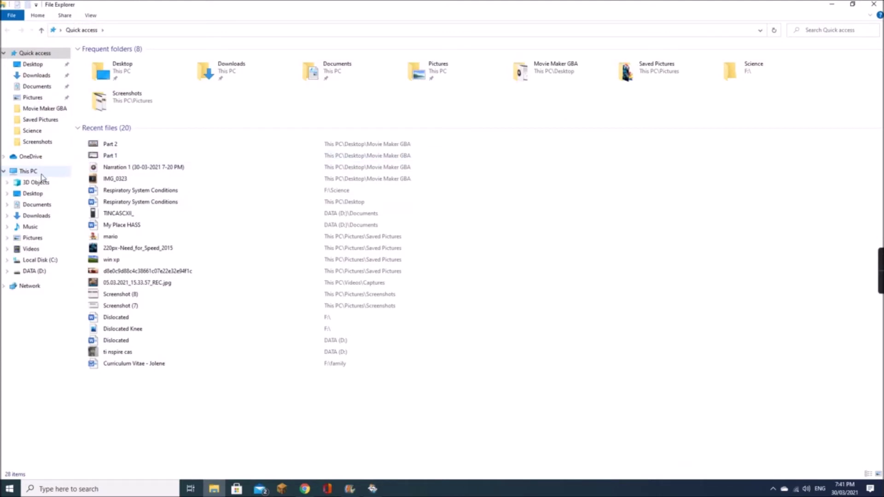
left_click(45, 197)
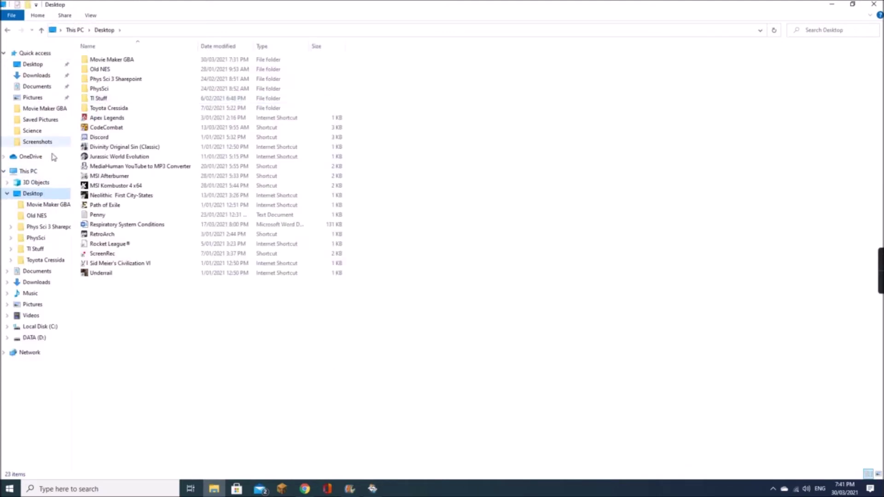
left_click(47, 77)
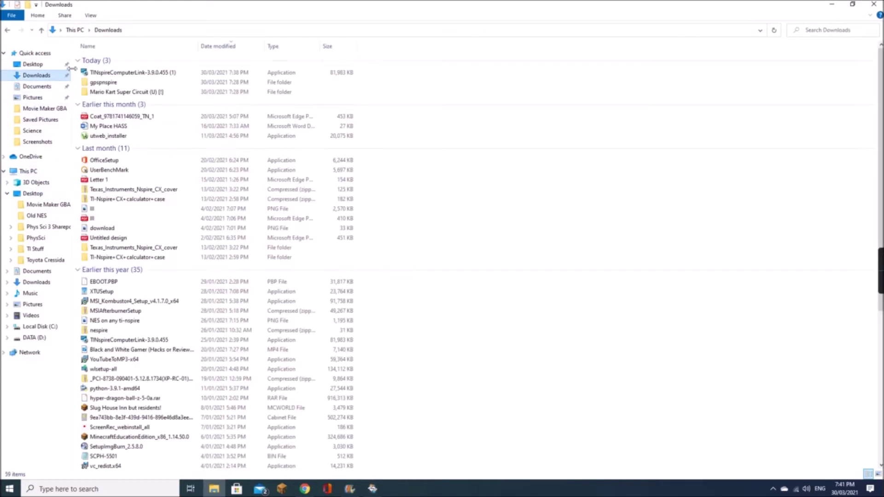
double_click(120, 93)
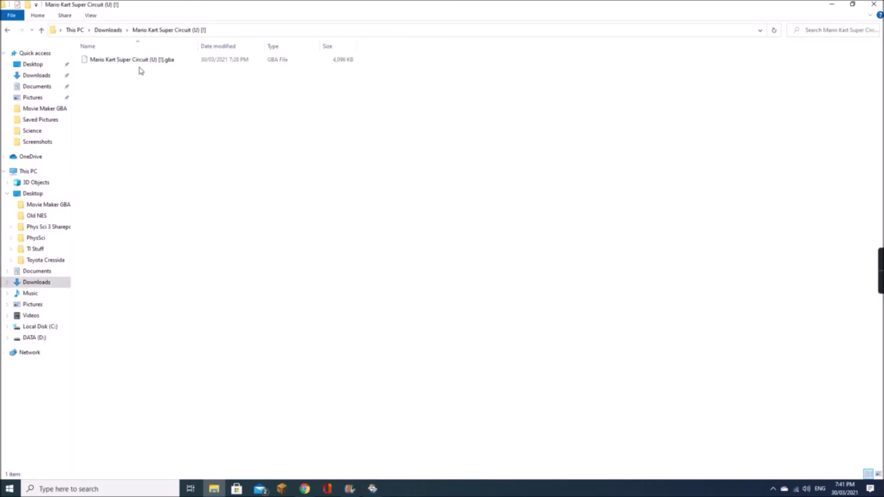
Step: Rename the Mario Kart .gba ROM with a .tns extension, accepting the extension change
left_click(141, 65)
right_click(141, 64)
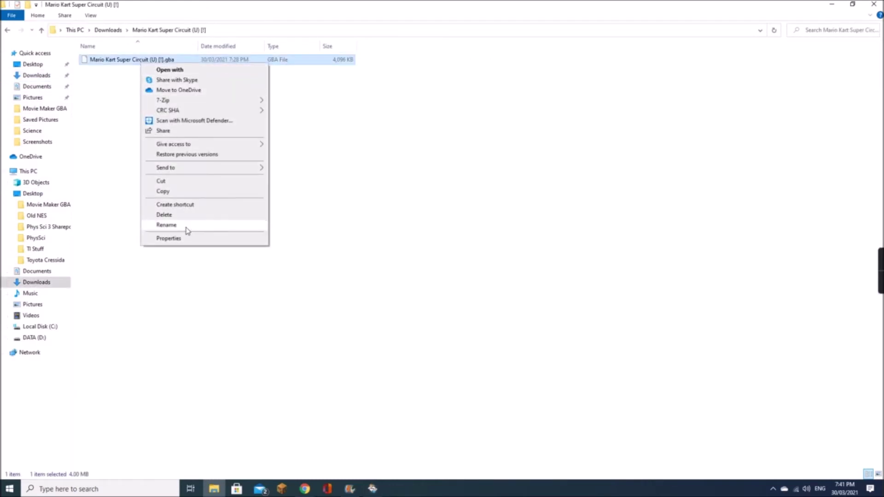
left_click(188, 225)
left_click(185, 58)
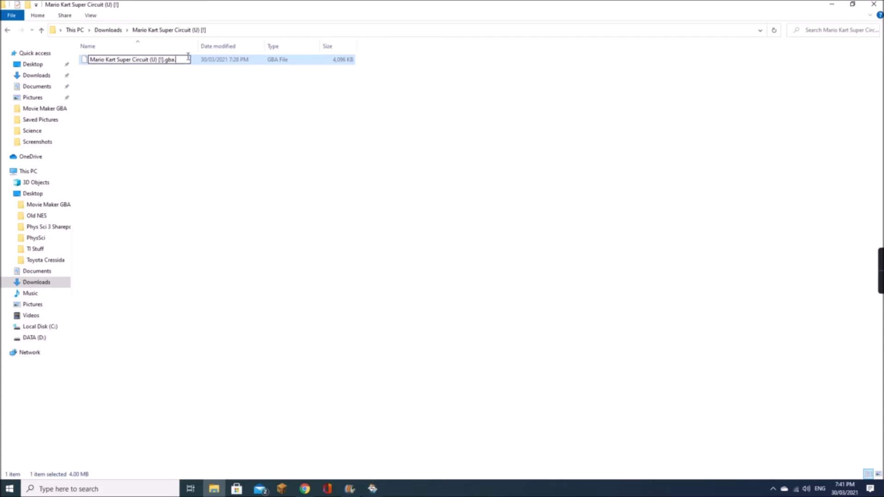
type(".tns")
key("BackSpace")
key("Return")
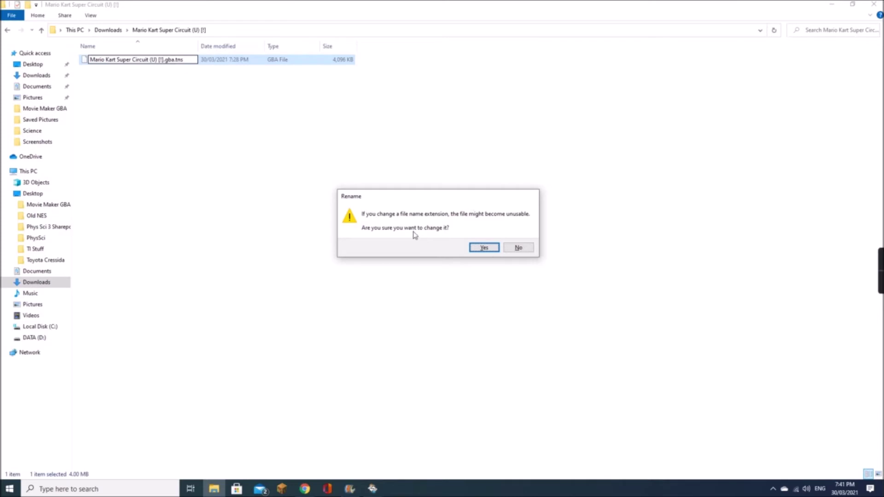
left_click(482, 248)
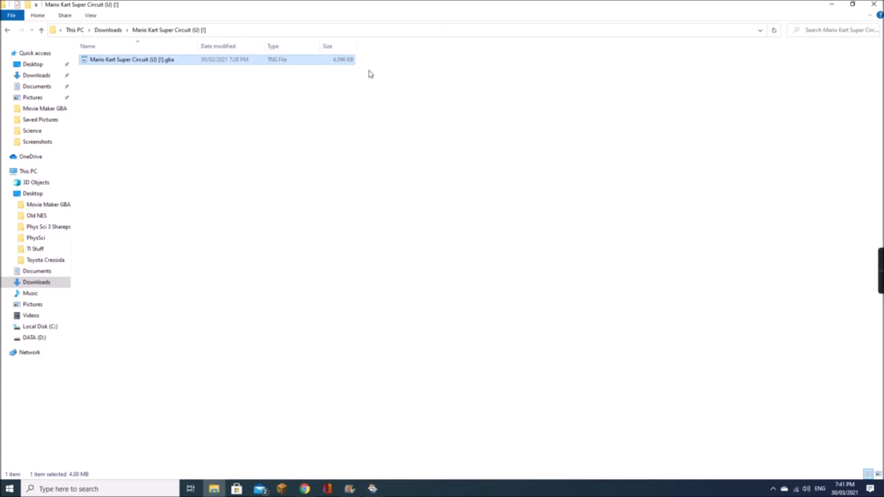
left_click(831, 5)
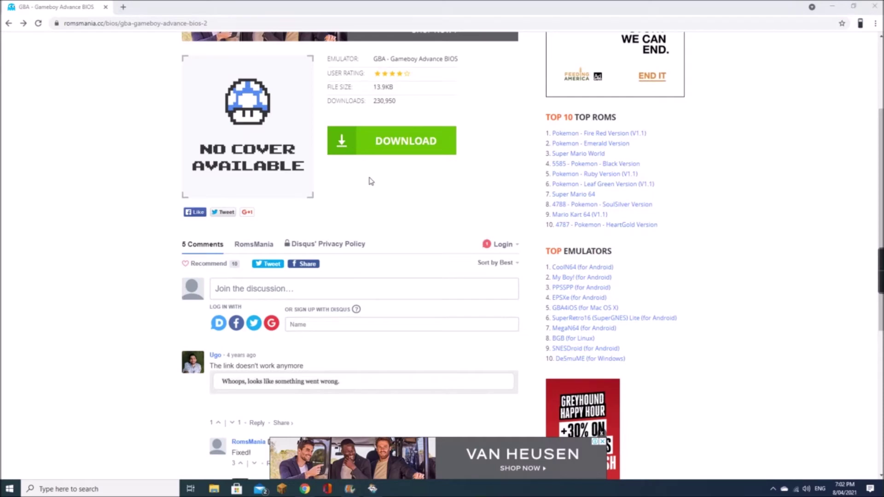
Step: Download gba_bios.zip from the RomsMania GBA BIOS page and bring up its download options
left_click(378, 151)
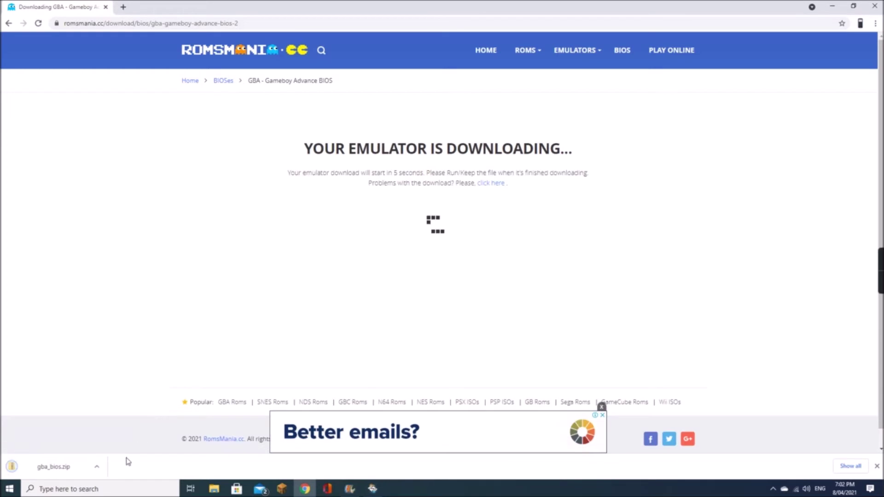
left_click(97, 467)
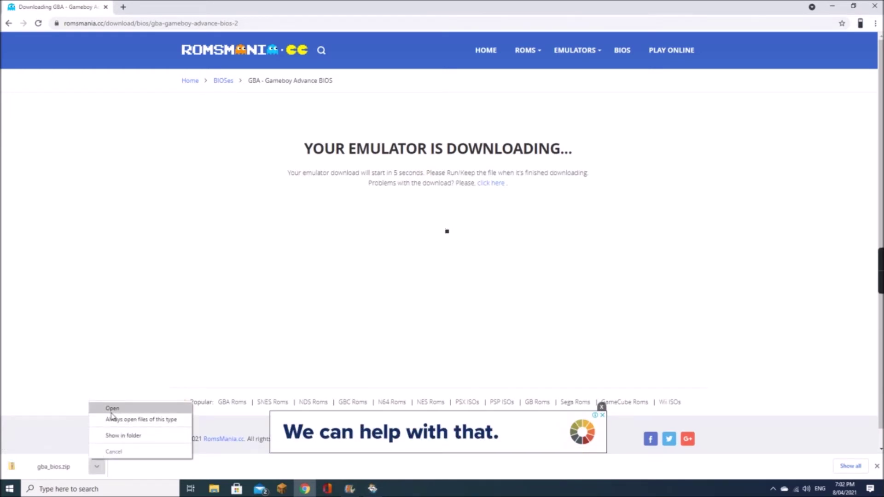
Step: Show gba_bios.zip in its folder and extract it into a gba_bios folder
left_click(115, 435)
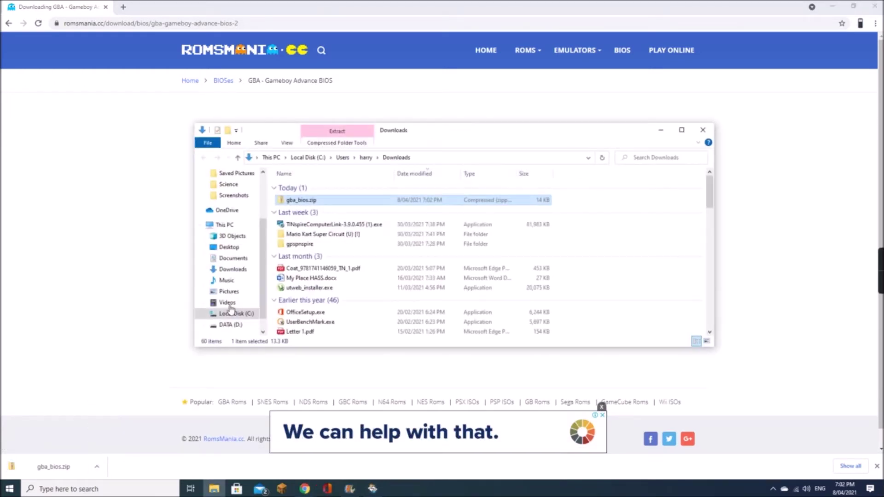
right_click(351, 199)
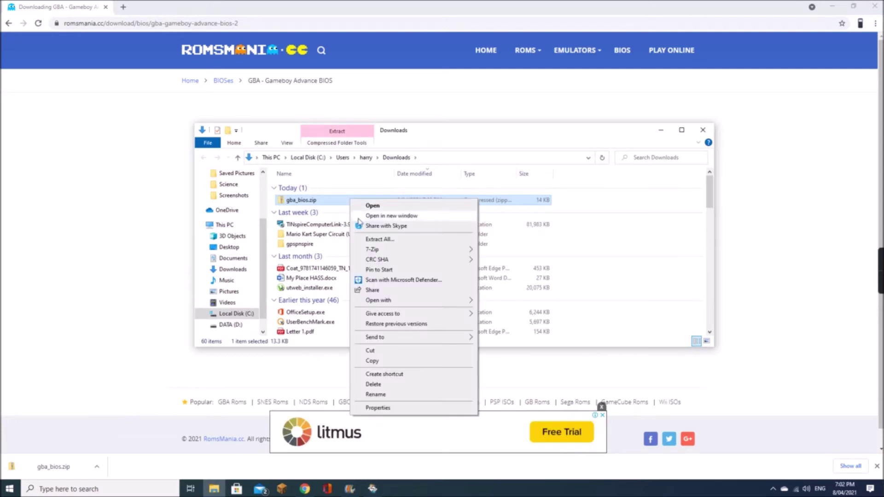
left_click(380, 238)
left_click(524, 334)
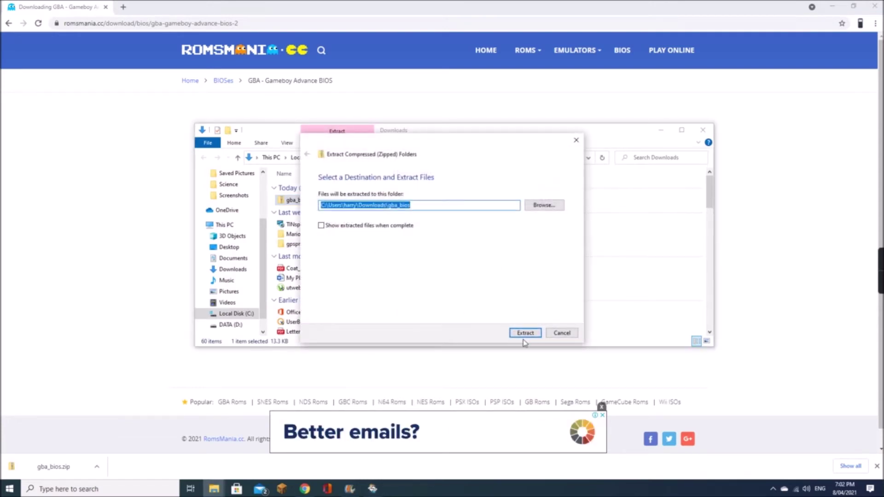
Step: Rename the extracted gba_bios.bin to gba_bios.bin.tns, accepting the extension change
double_click(356, 210)
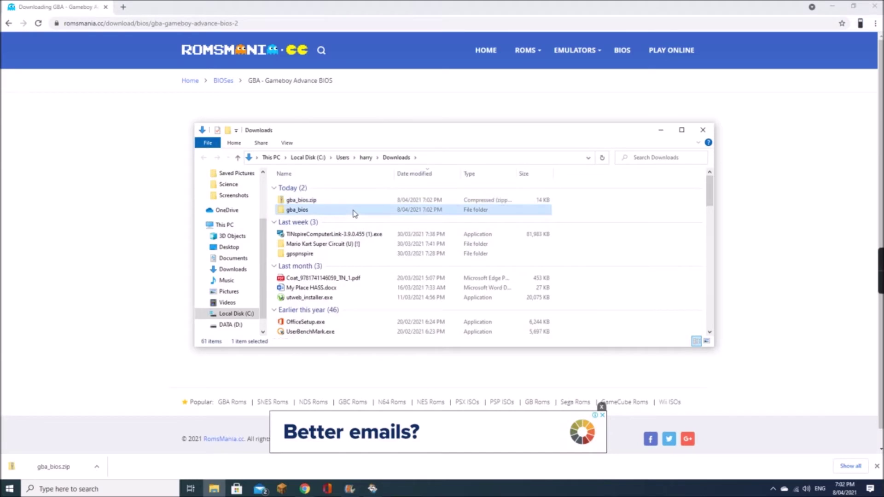
right_click(326, 190)
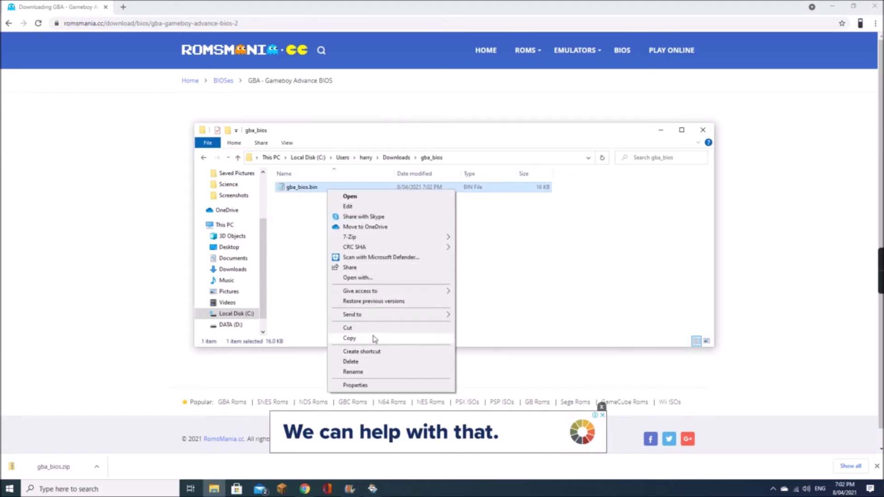
left_click(373, 375)
left_click(325, 187)
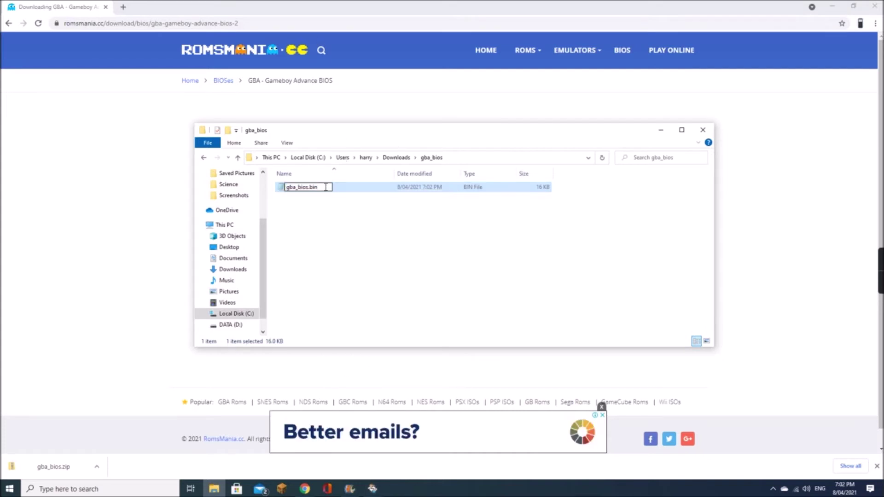
type(".tns")
key("Return")
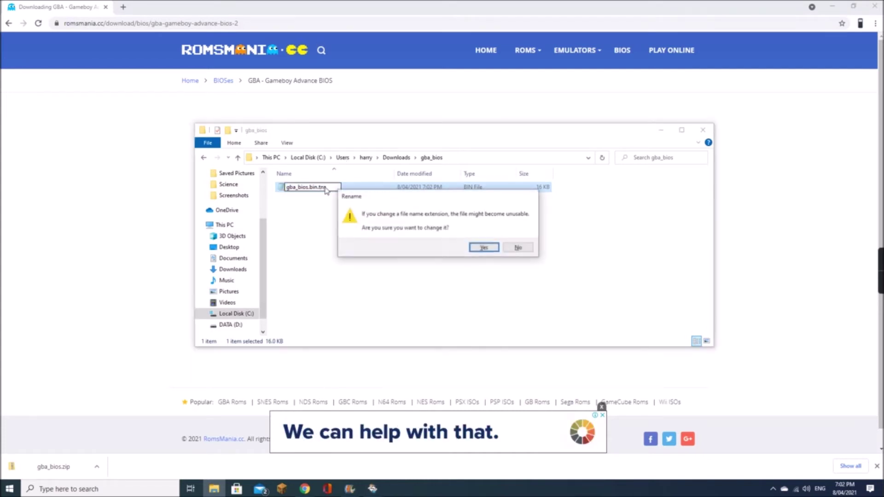
left_click(485, 247)
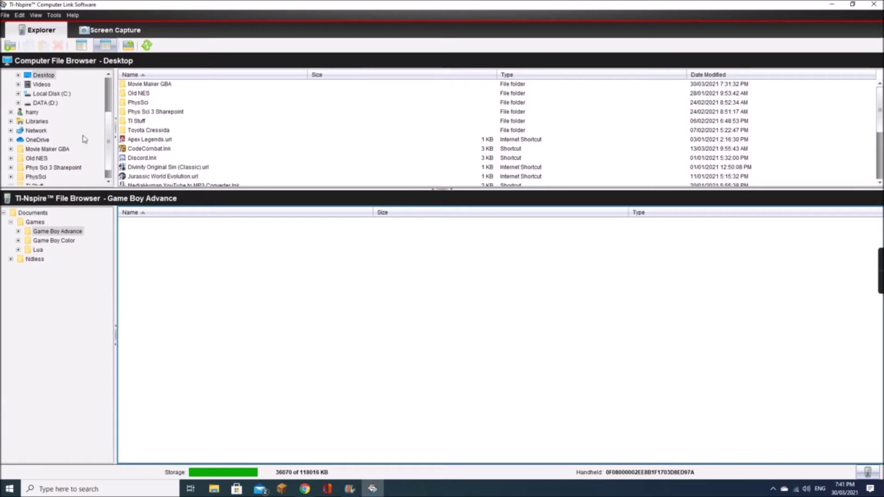
Step: Browse the computer pane to Downloads and open gpspnspire, listing its three .tns files
scroll(49, 159, "up", 3)
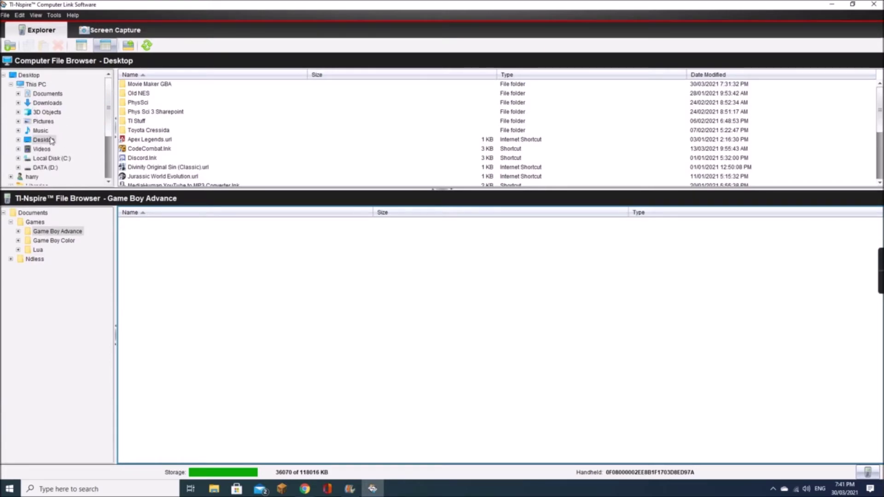
scroll(51, 141, "down", 3)
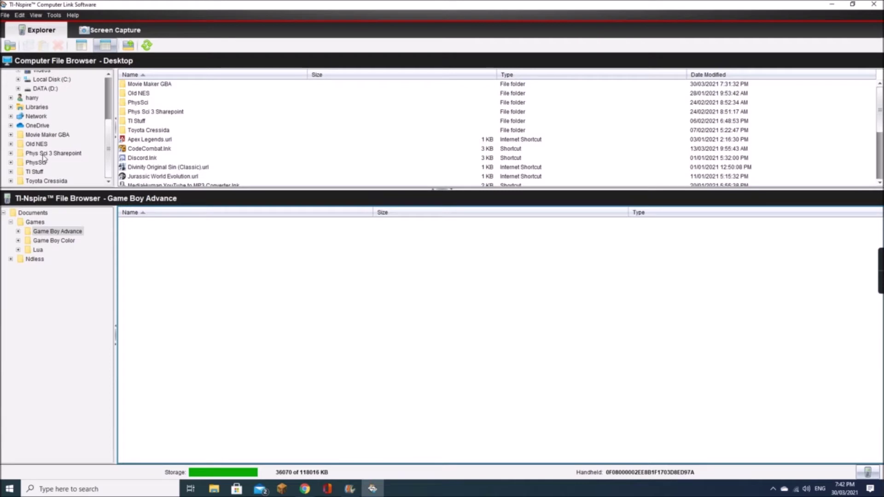
scroll(45, 157, "up", 3)
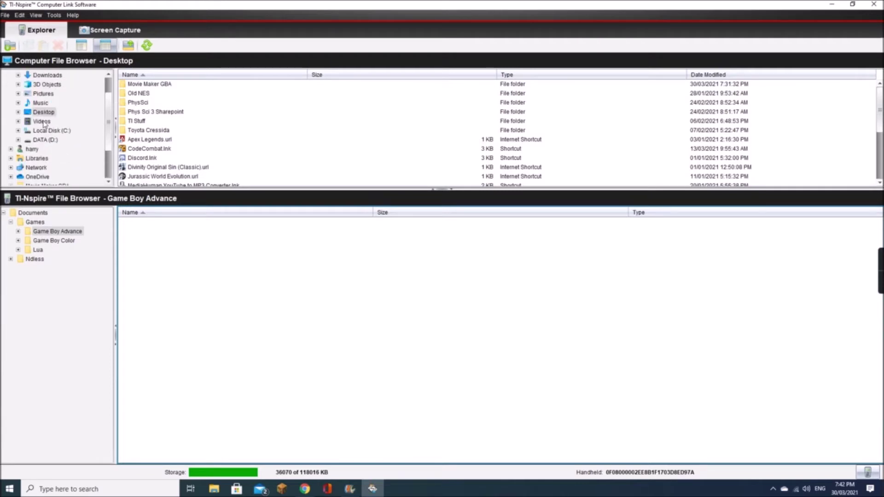
left_click(42, 103)
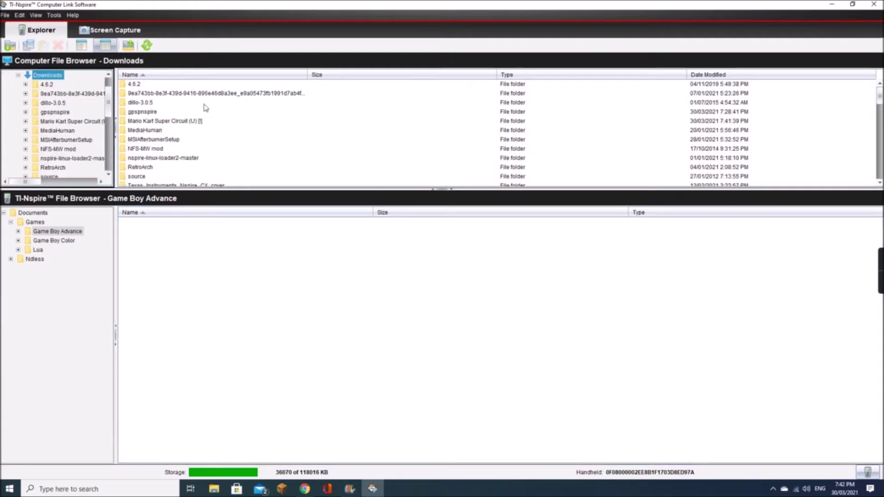
scroll(192, 129, "down", 1)
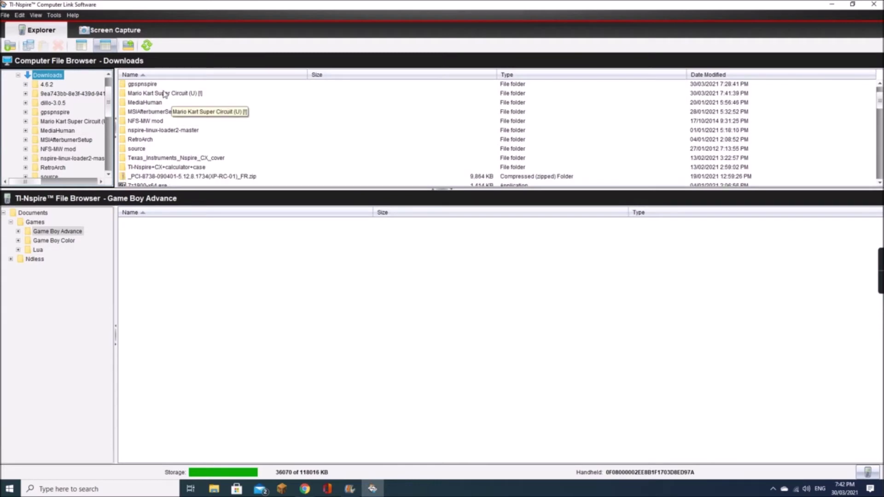
left_click(138, 87)
double_click(137, 88)
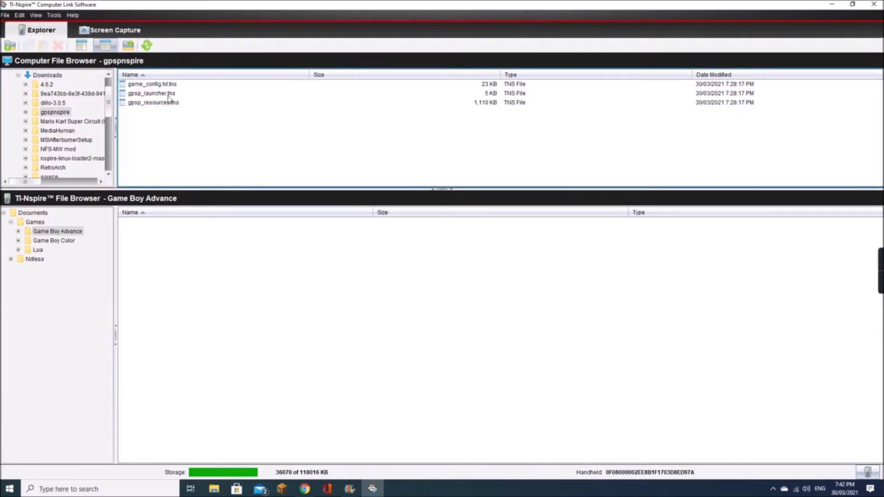
Step: Copy game_config.txt.tns, gpsp_launcher.tns and gpsp_resources.tns to the handheld, then show the Mario Kart folder
left_click(162, 86)
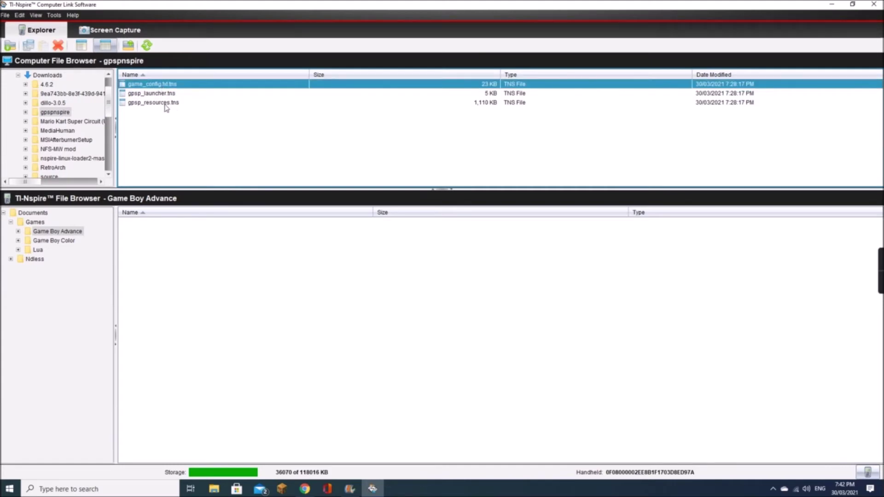
left_click(166, 104, "shift")
left_click_drag(172, 96, 220, 262)
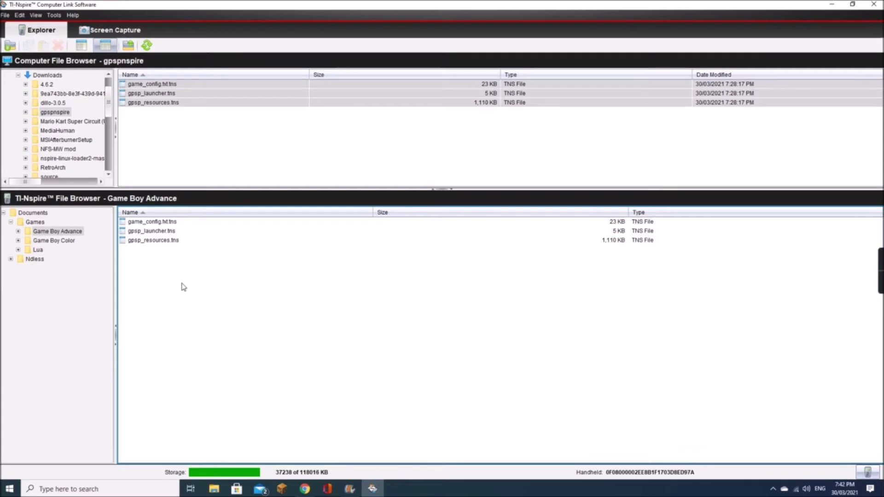
left_click(66, 122)
Step: Sort the handheld files by name and rename gpsp_launcher.tns to '1. gpsp_launcher.tns'
left_click(141, 214)
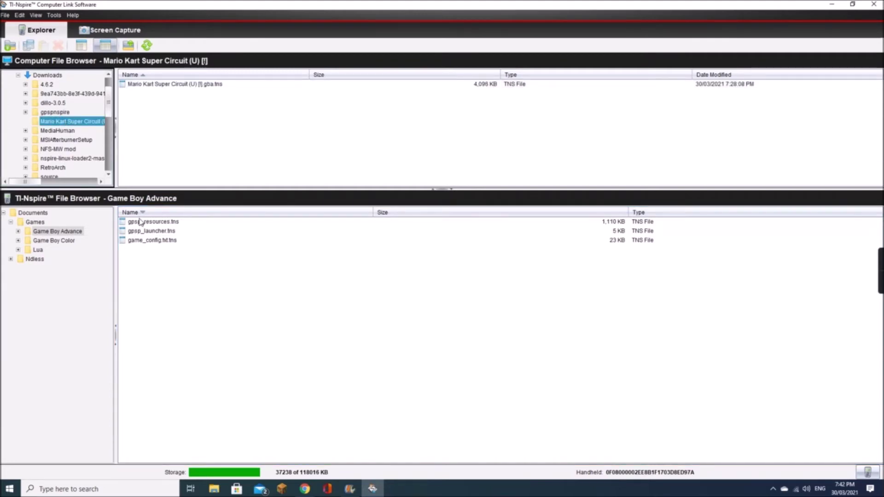
left_click(140, 222)
right_click(143, 224)
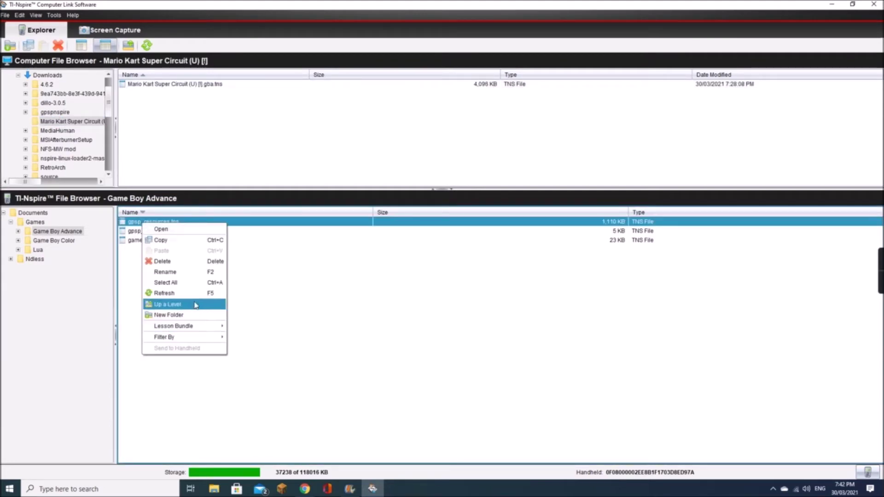
left_click(171, 271)
key("Home")
left_click(174, 232)
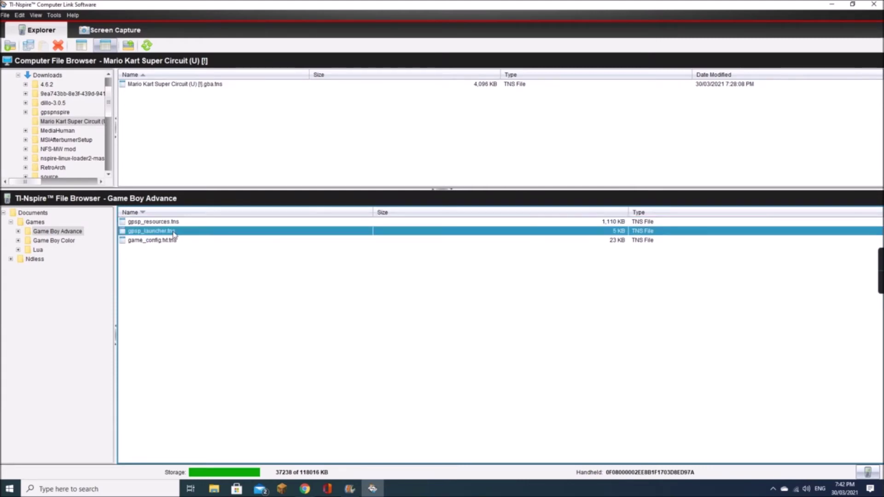
right_click(146, 234)
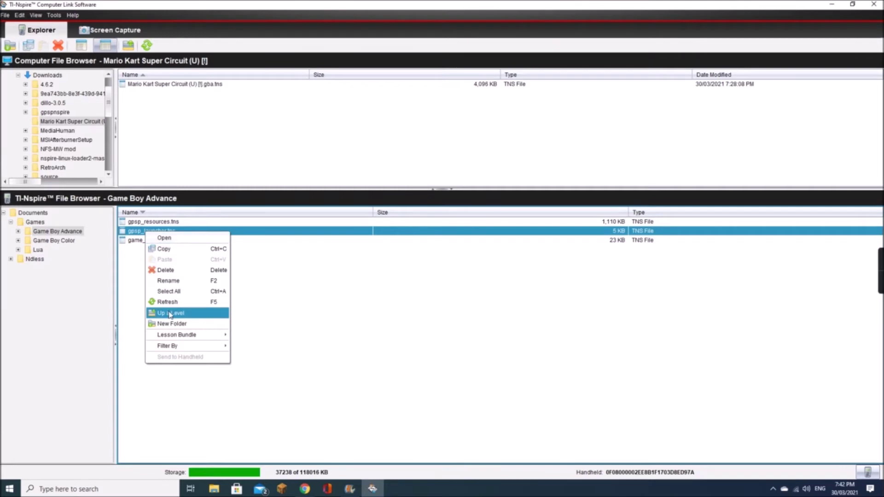
left_click(174, 282)
key("End")
type("1.")
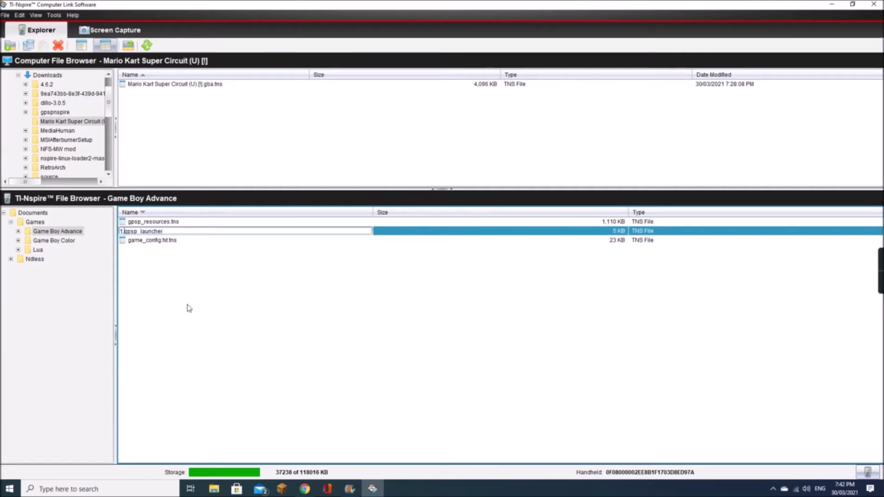
key("Return")
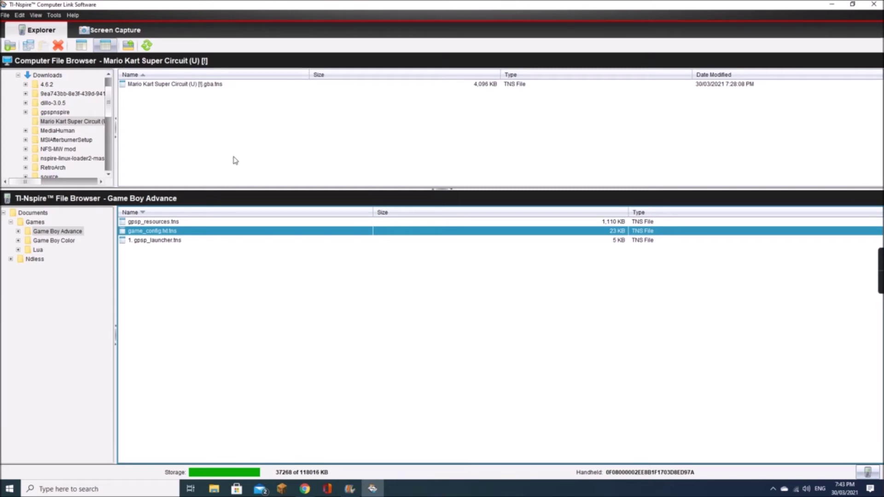
Step: Copy the Mario Kart .gba.tns ROM and gba_bios.bin.tns to the handheld, then close the program
left_click_drag(206, 85, 318, 296)
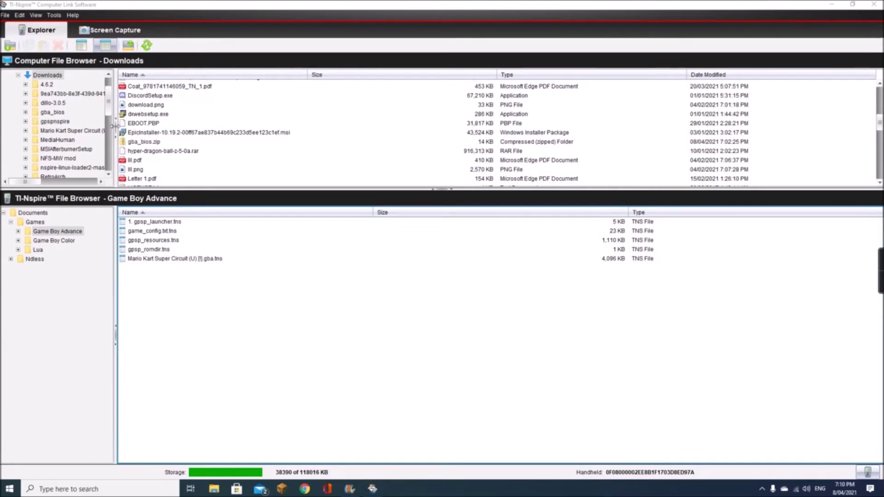
left_click(53, 113)
left_click_drag(158, 86, 258, 305)
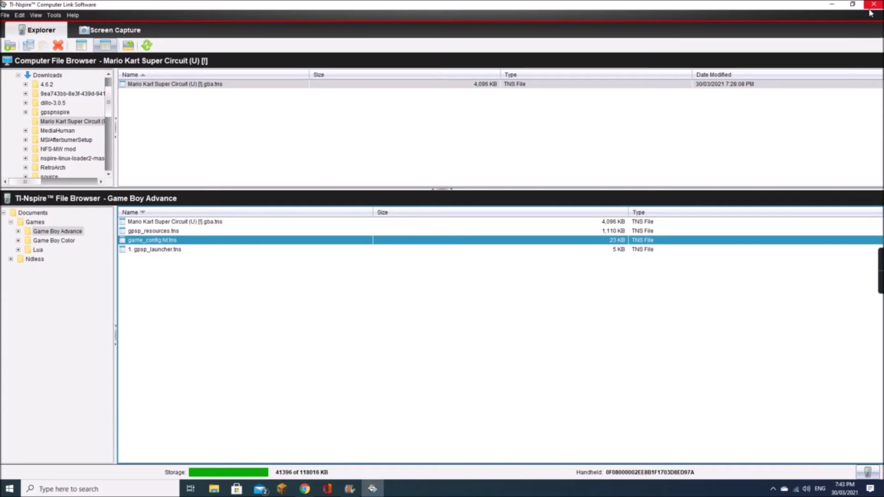
left_click(871, 7)
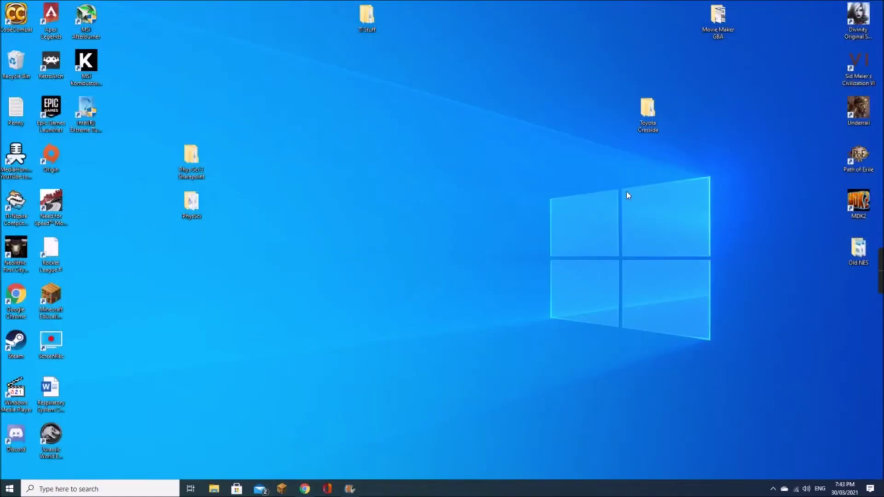